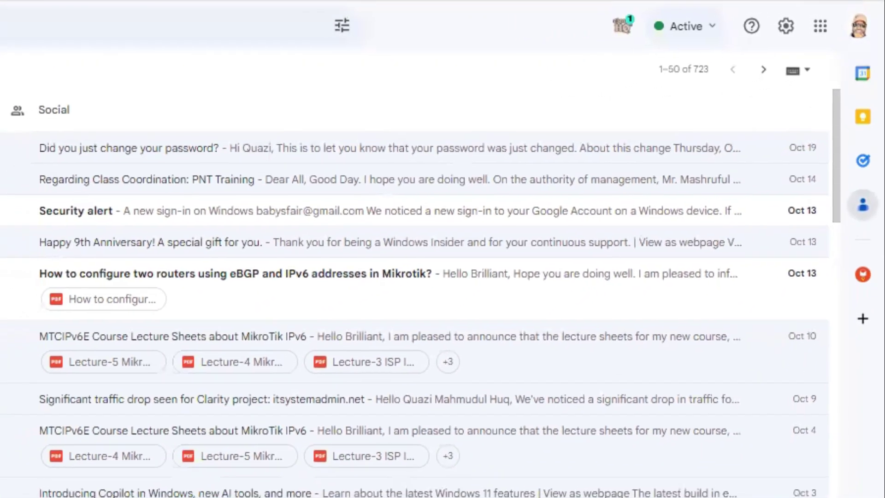
- Start a new blank contact from the Contacts side panel
click(862, 205)
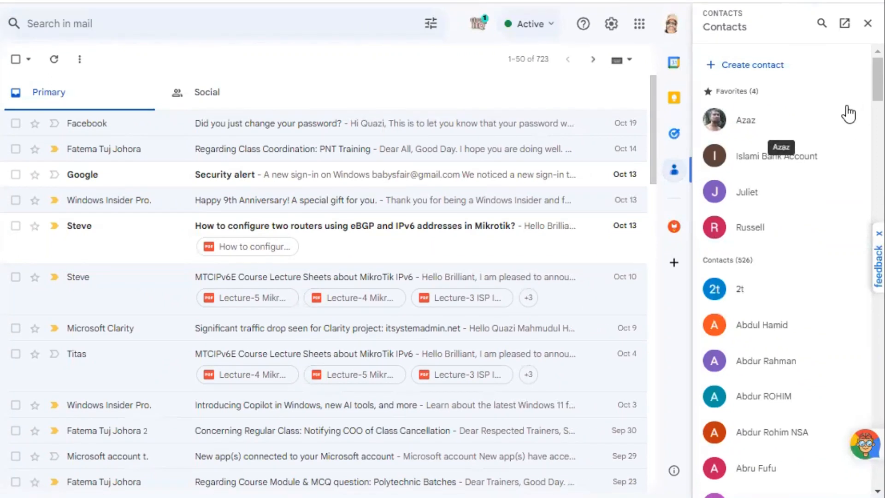
click(765, 70)
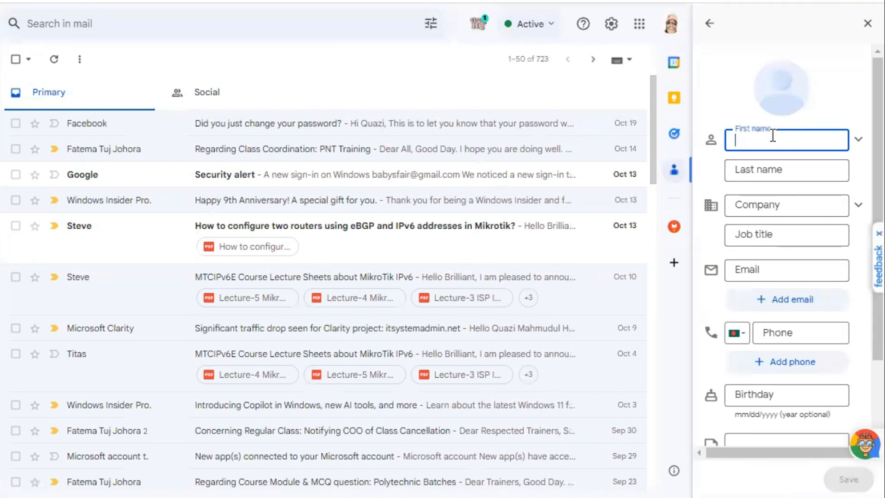
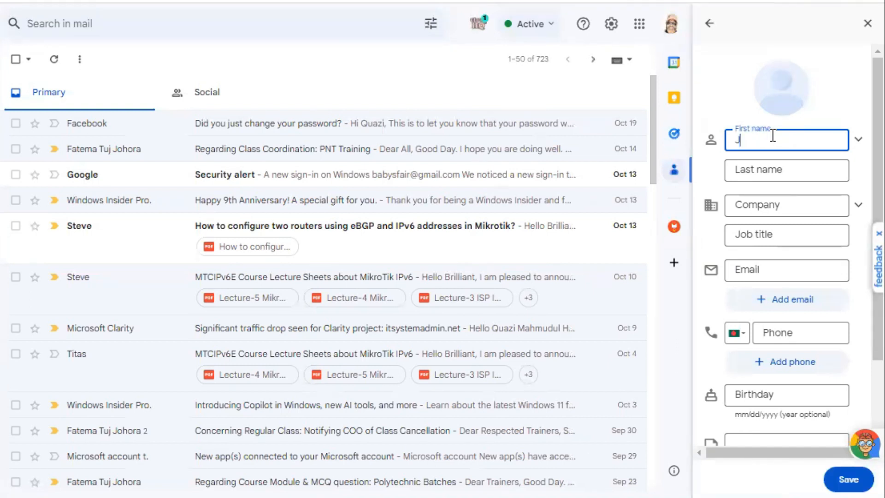
click(772, 171)
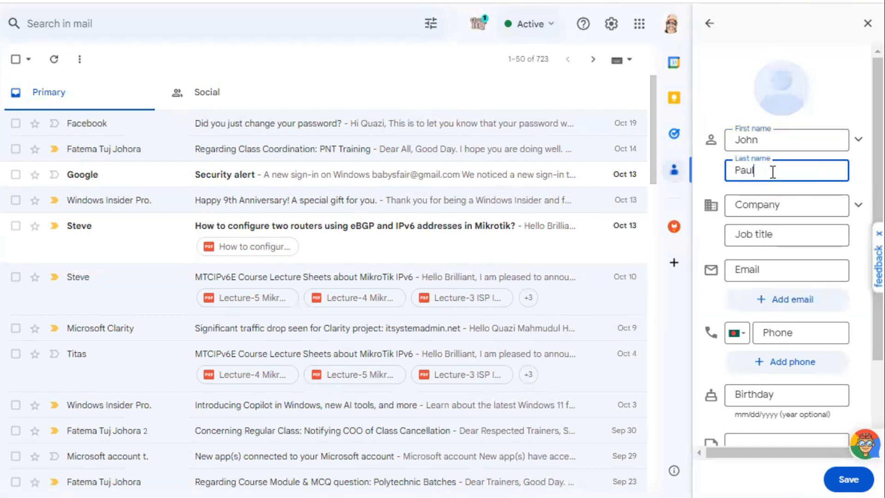
click(775, 205)
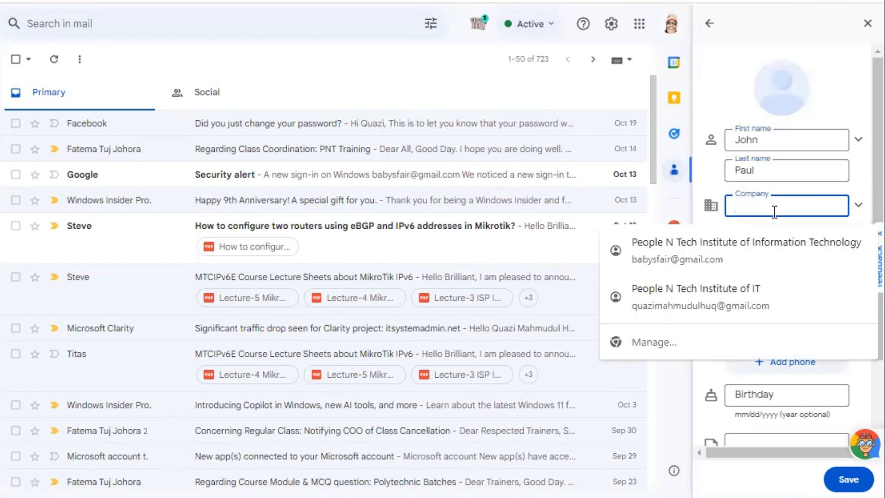
text(People)
text(nTe)
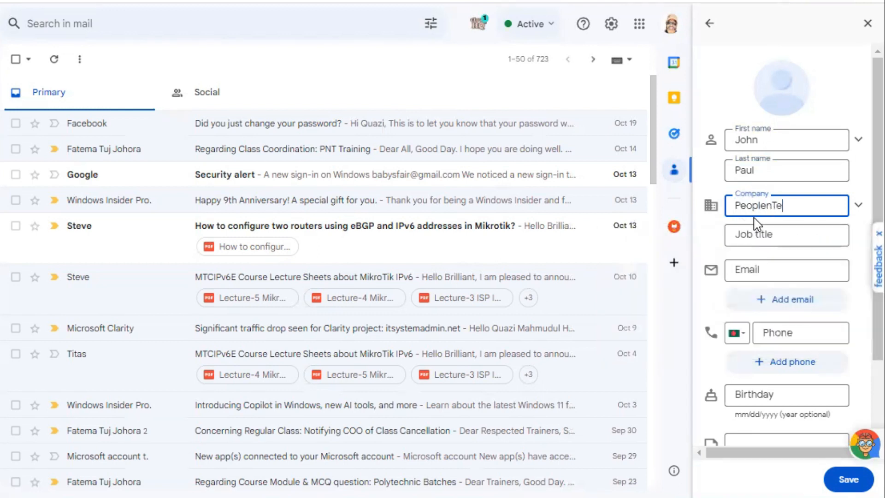
text(ch)
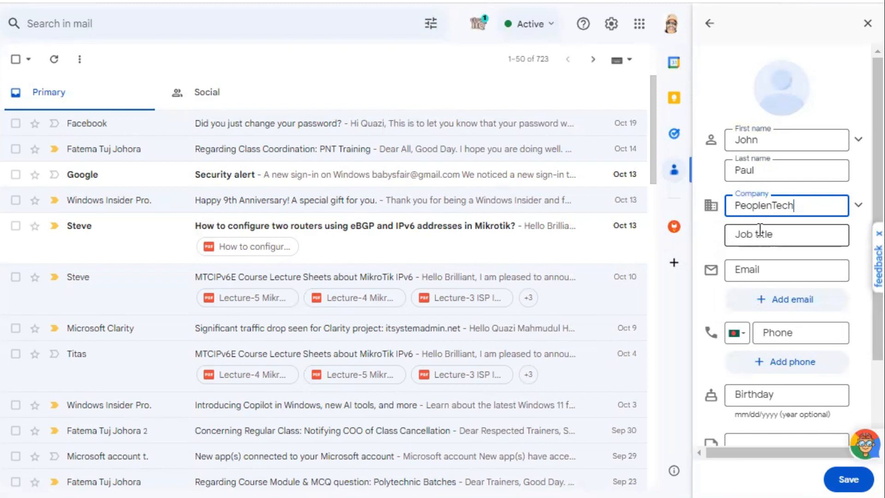
click(759, 230)
text(Ex)
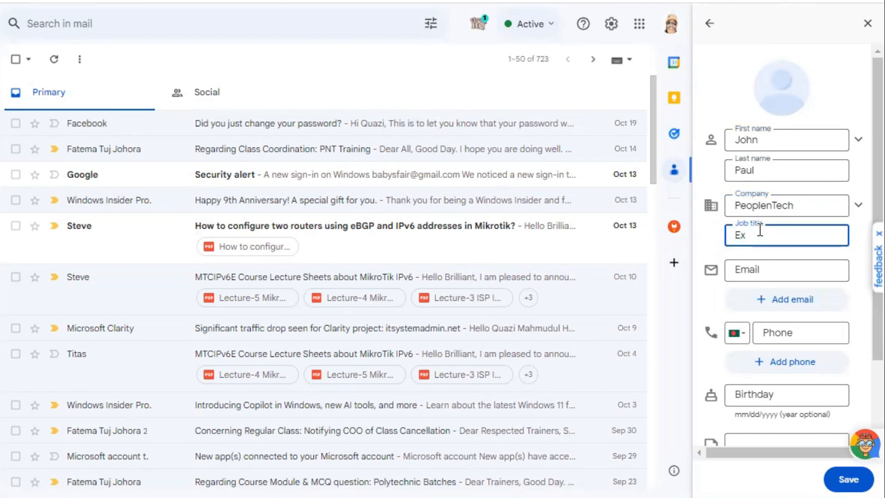
text(ecu)
text(tive)
click(761, 269)
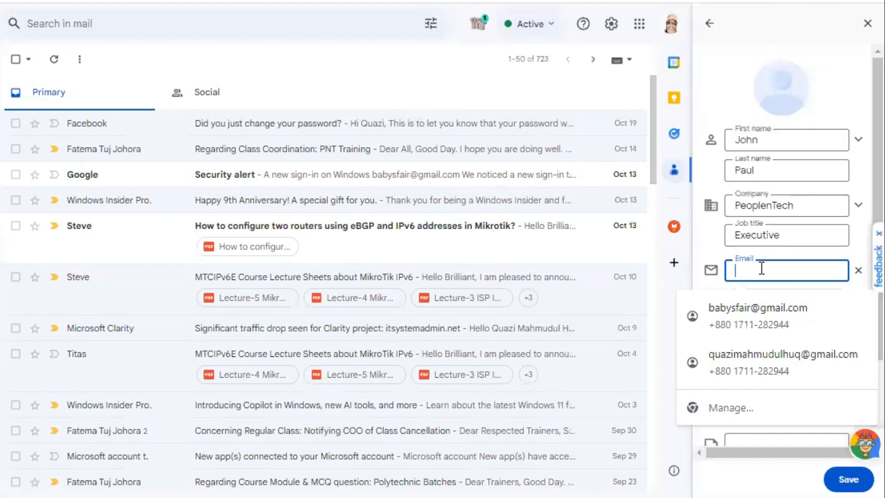
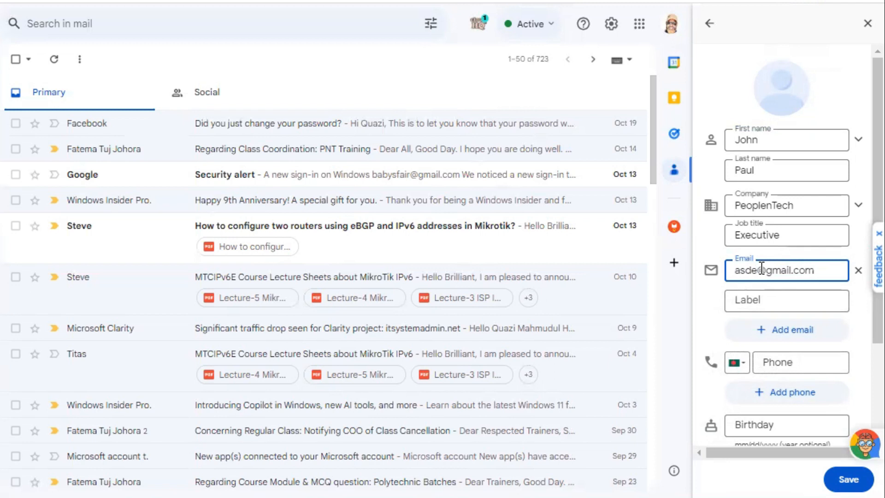
- Label the contact's email address as Home
click(767, 302)
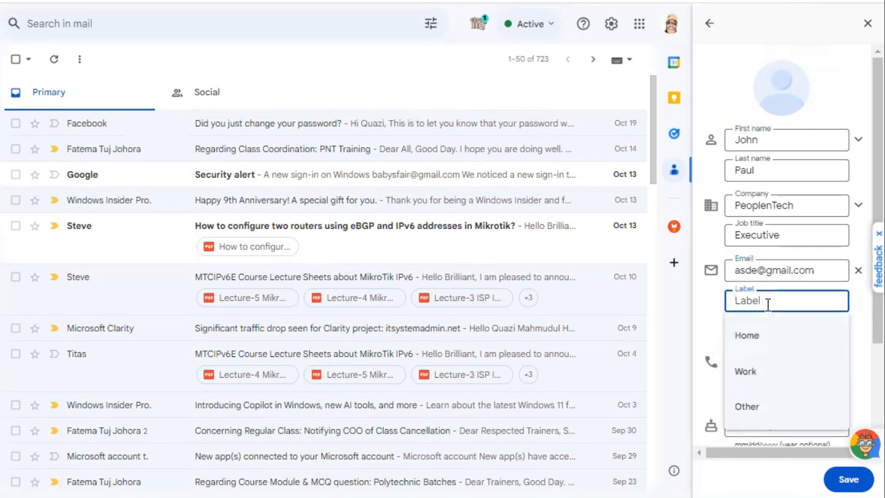
click(755, 343)
- Add the suggested autofill phone number and label it Home
click(800, 362)
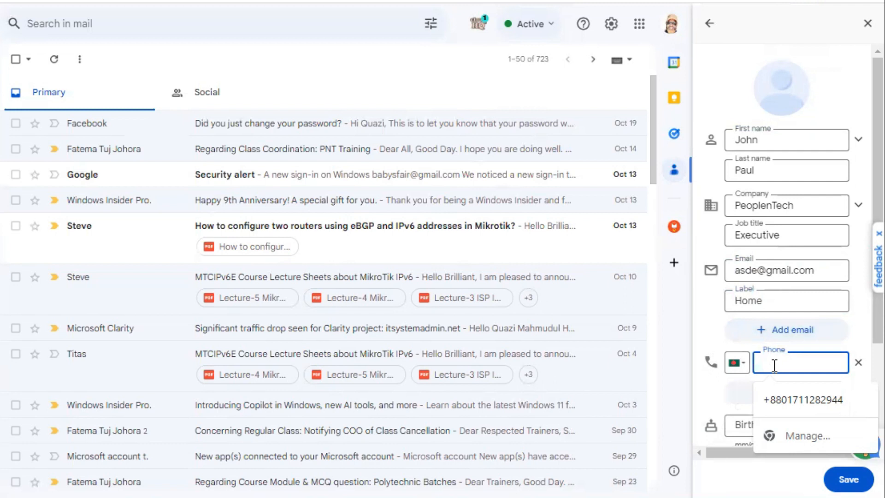
click(798, 399)
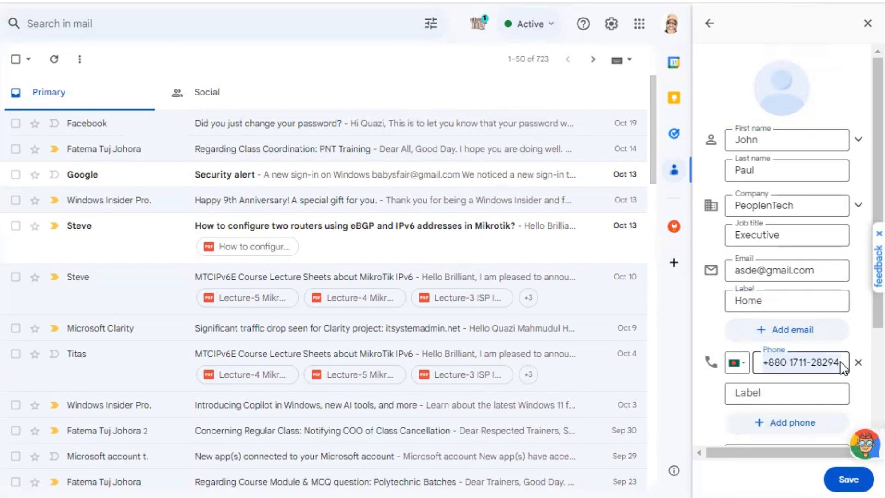
click(839, 362)
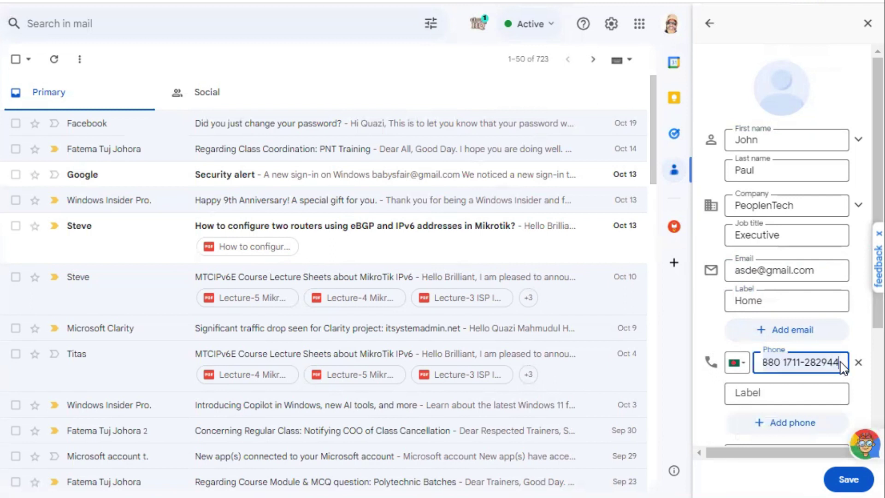
click(774, 394)
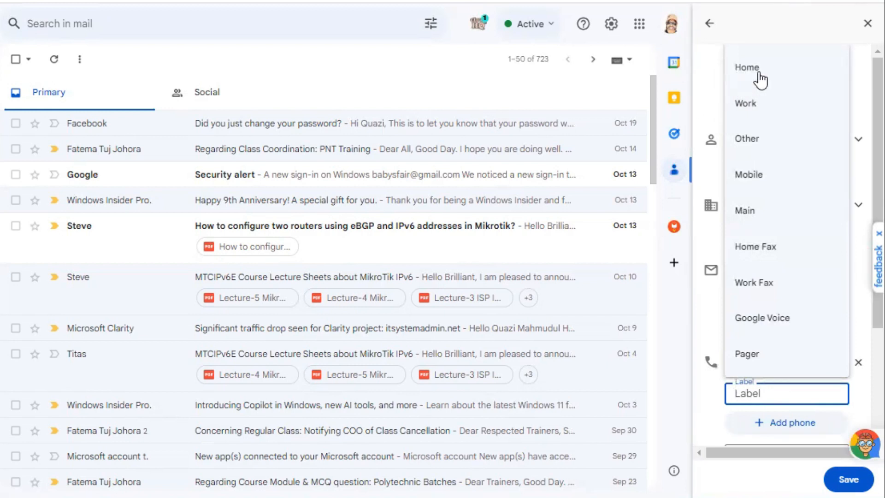
click(747, 68)
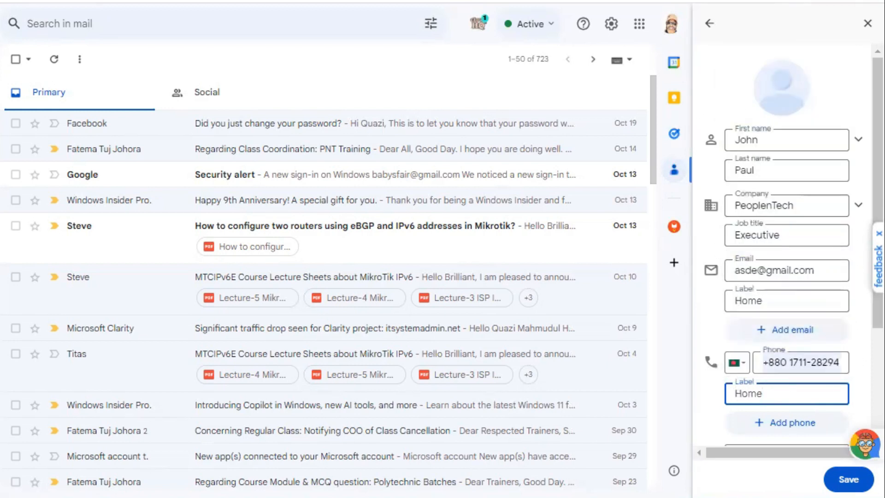
scroll(781, 311, down, 3)
scroll(781, 311, down, 2)
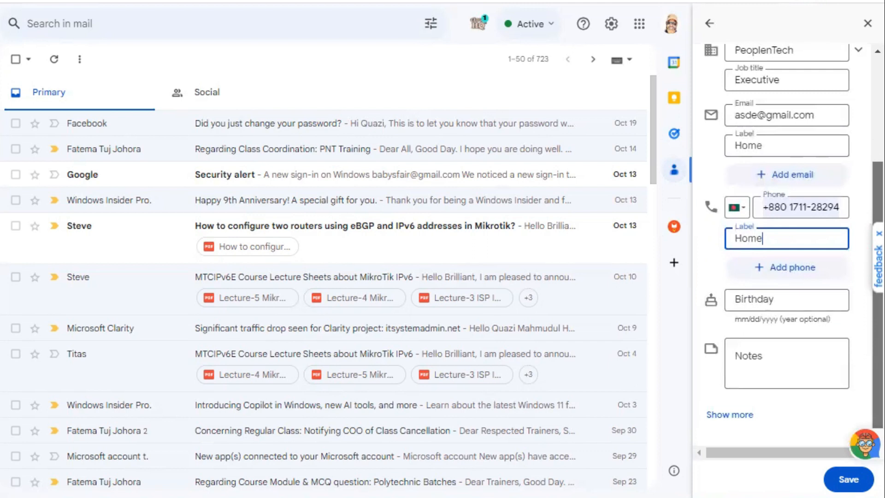
- Enter the birthday as 01 Jan, correcting a mistyped year digit
click(778, 299)
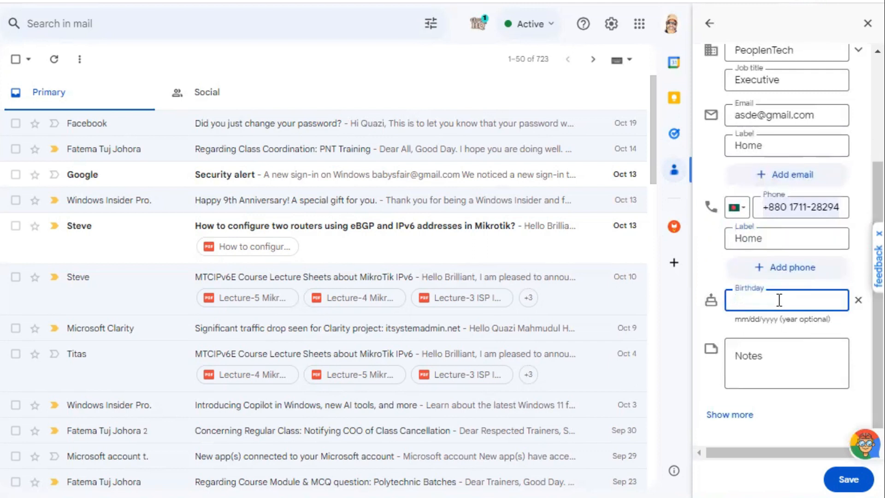
text(01)
text( Jan 2)
key(BackSpace)
text(99)
text(6)
- Add the note 'He is my friend' to the contact
click(779, 352)
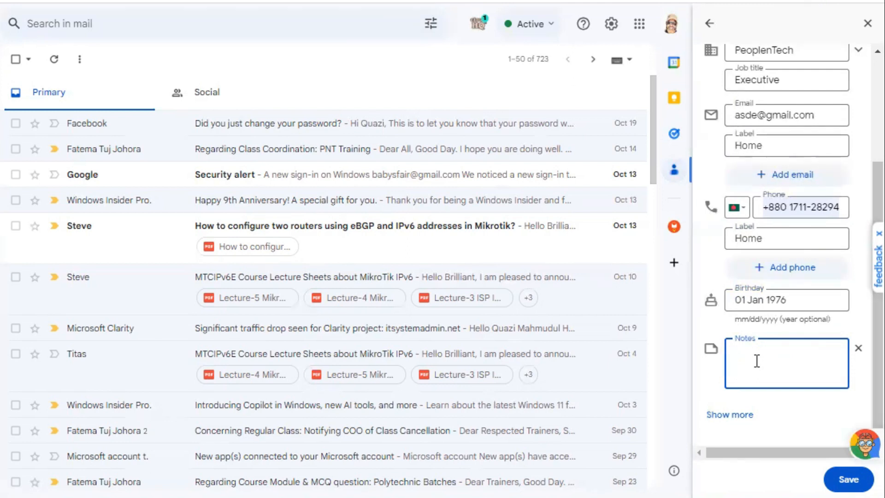
text(He)
text( my f)
text(iend)
click(735, 417)
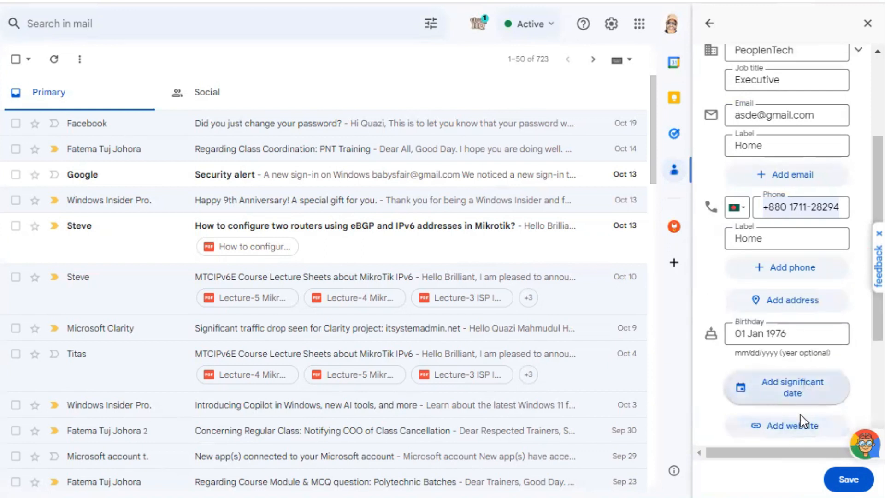
scroll(795, 276, down, 3)
scroll(795, 277, down, 3)
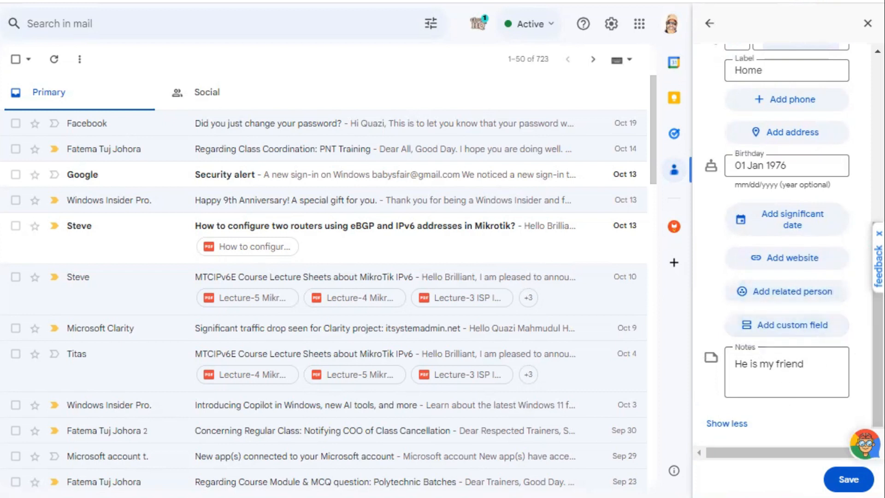
scroll(787, 249, up, 3)
scroll(786, 249, up, 2)
scroll(787, 249, up, 3)
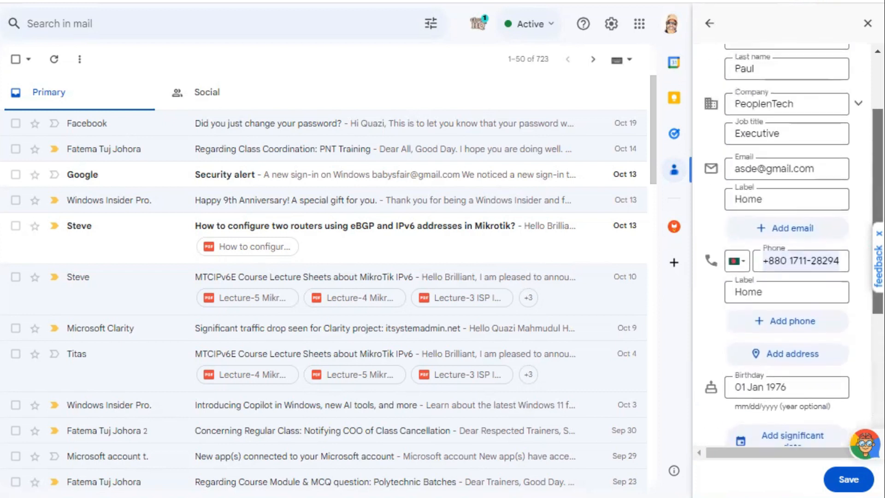
scroll(786, 249, up, 3)
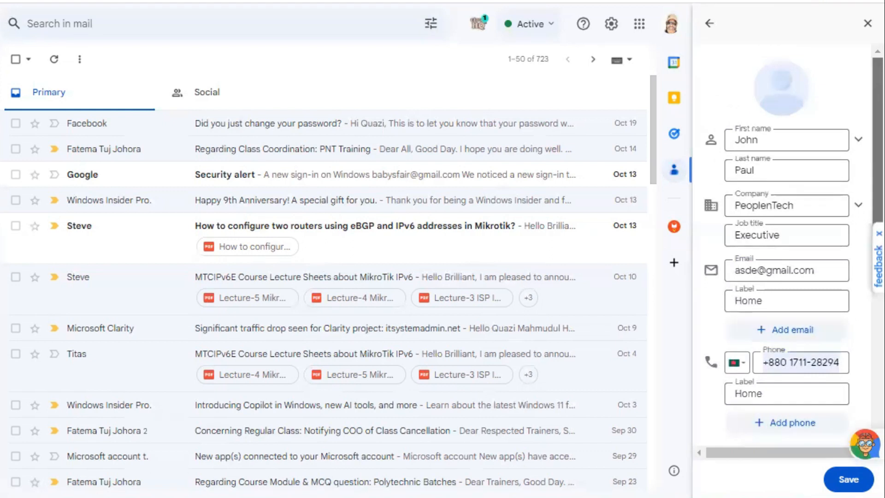
scroll(787, 249, down, 3)
scroll(787, 248, down, 3)
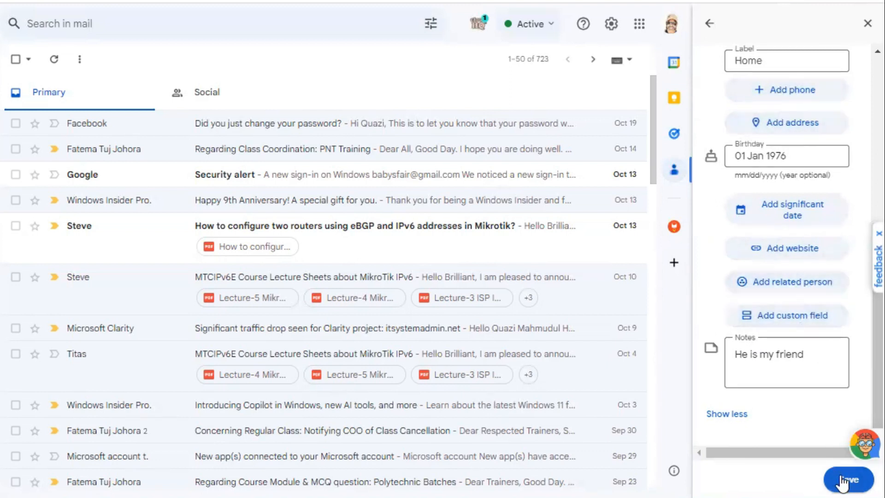
click(844, 481)
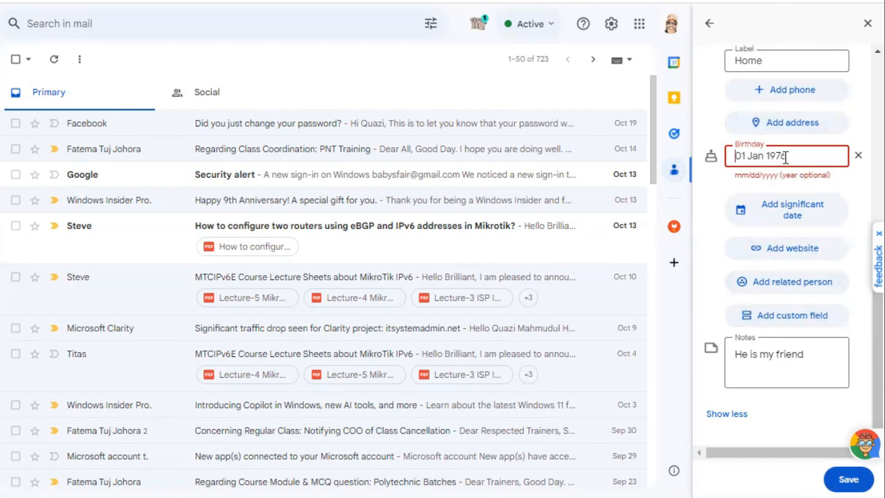
drag(794, 156, 735, 158)
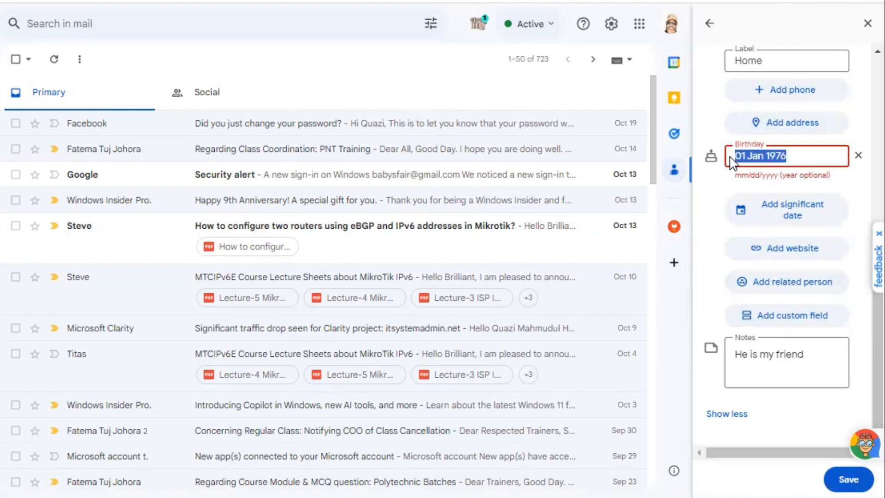
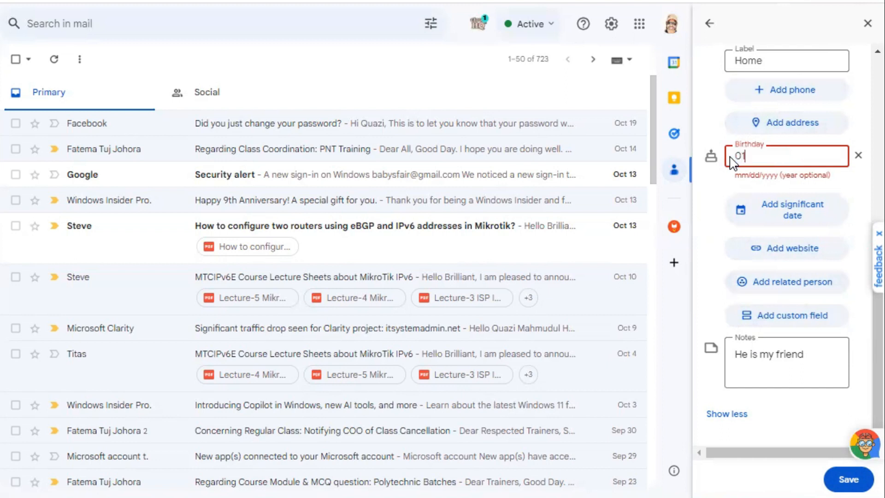
click(717, 133)
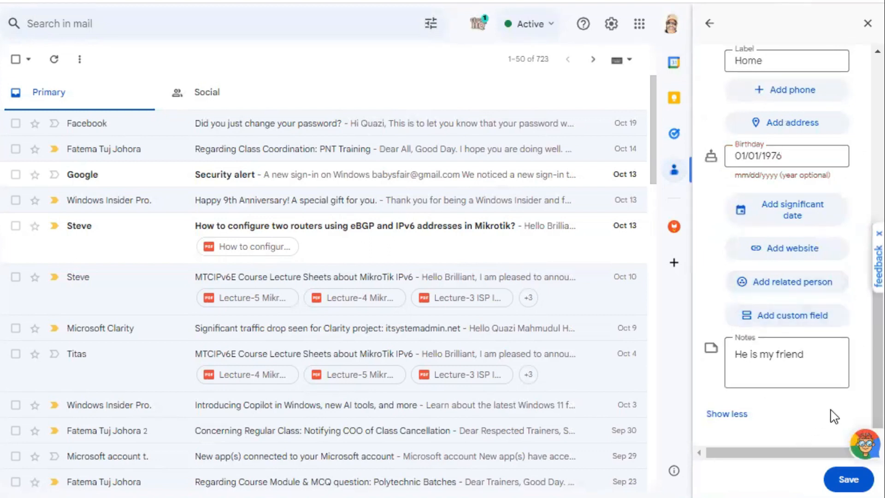
click(844, 480)
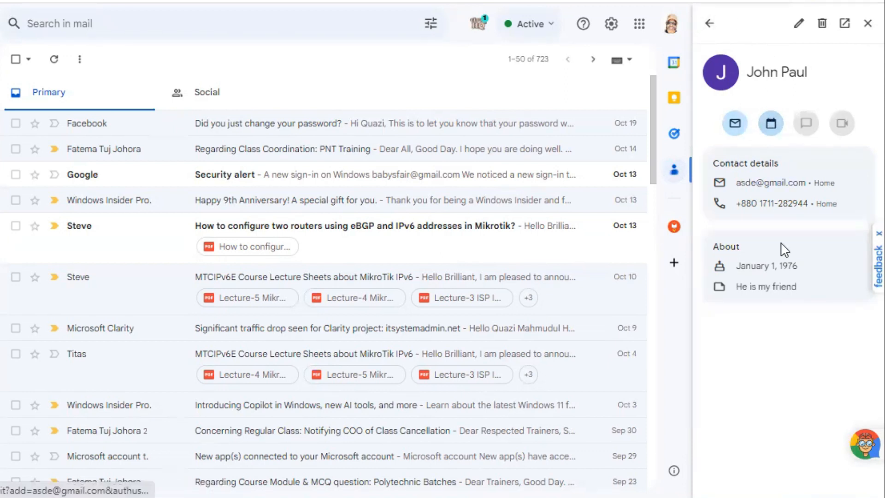
click(709, 23)
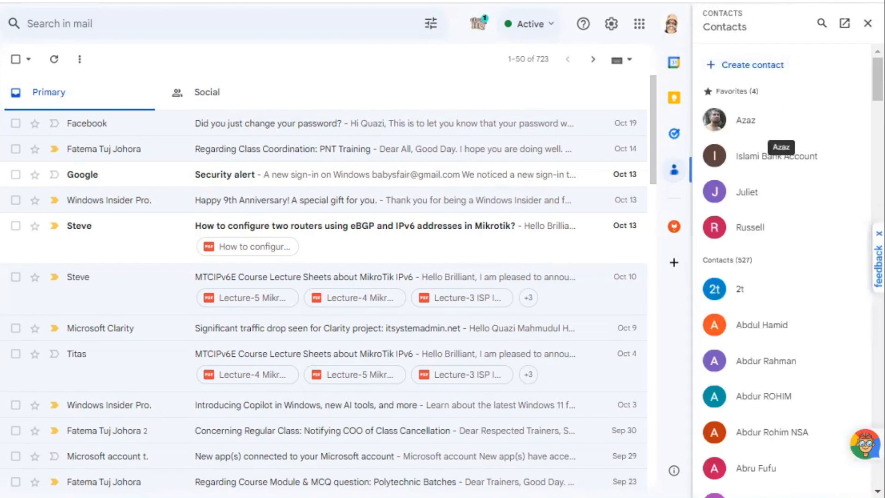
drag(877, 79, 877, 179)
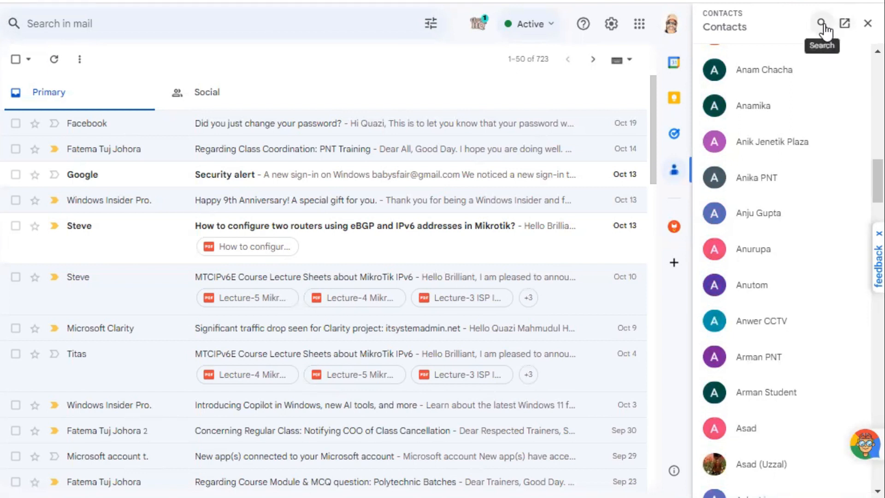
click(823, 27)
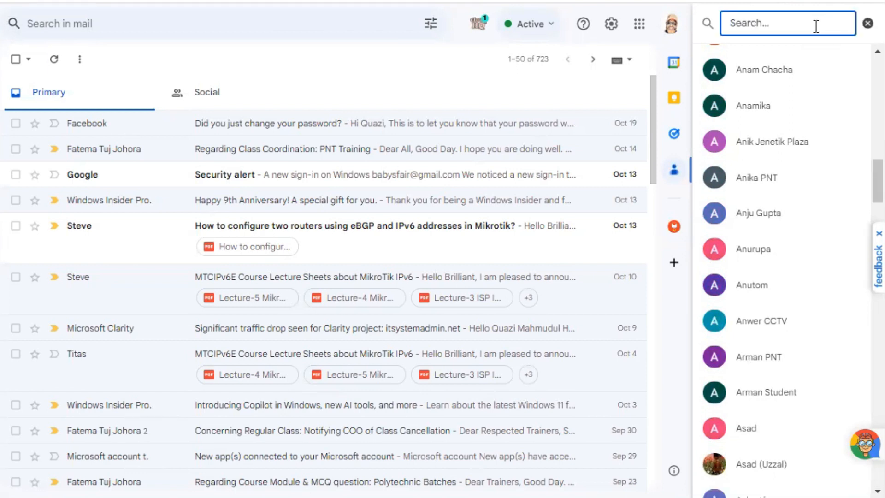
text(John)
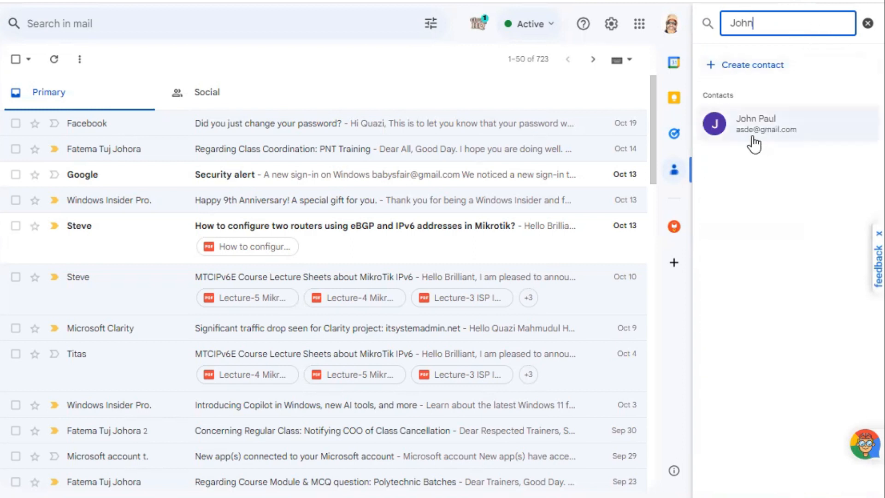
click(765, 130)
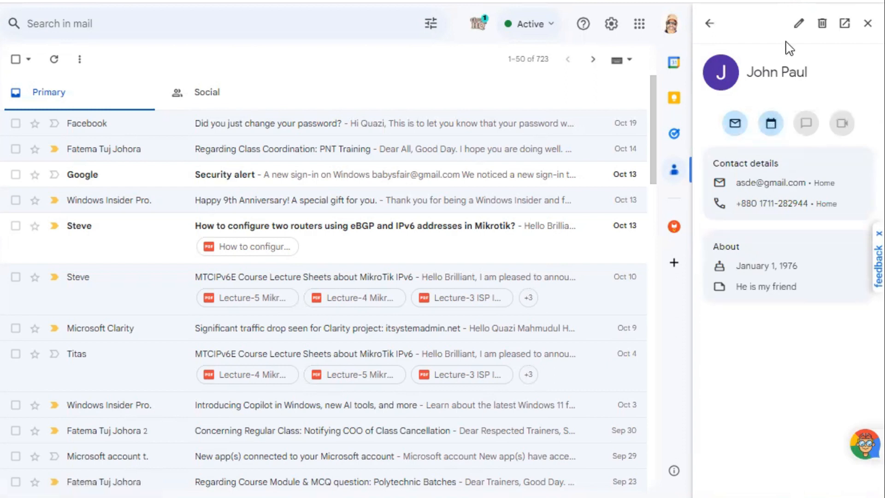
click(799, 26)
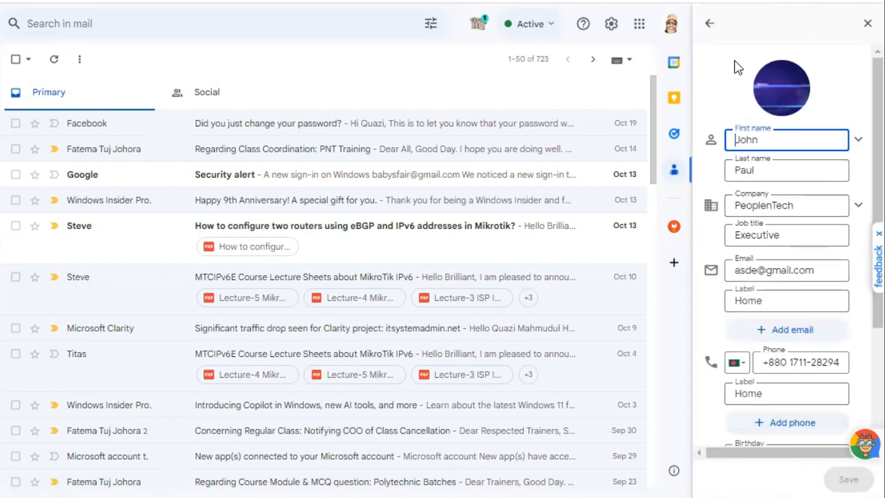
click(714, 27)
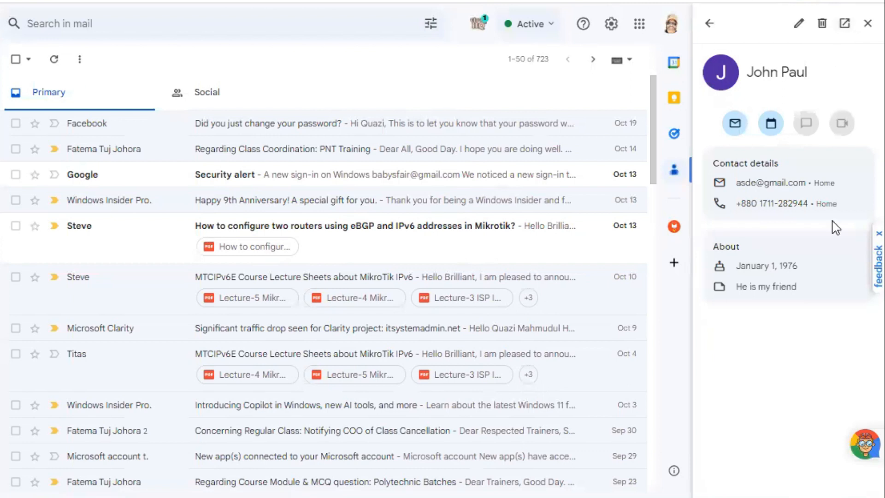
click(821, 25)
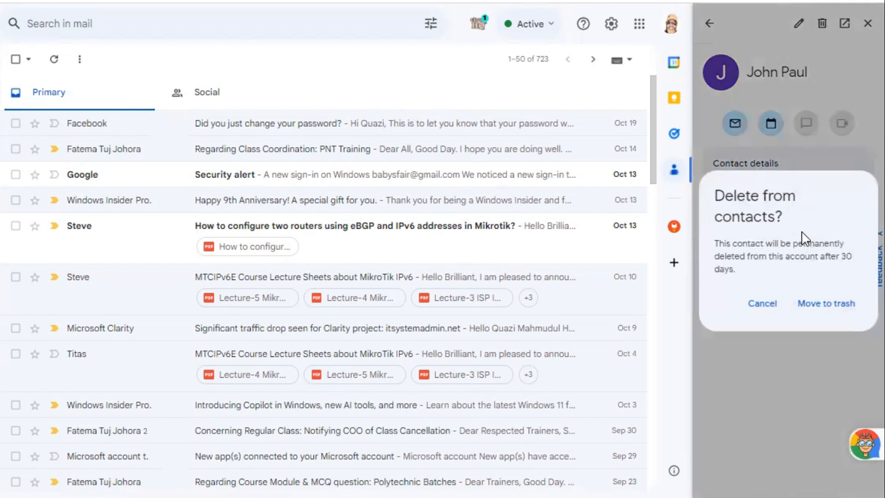
click(829, 308)
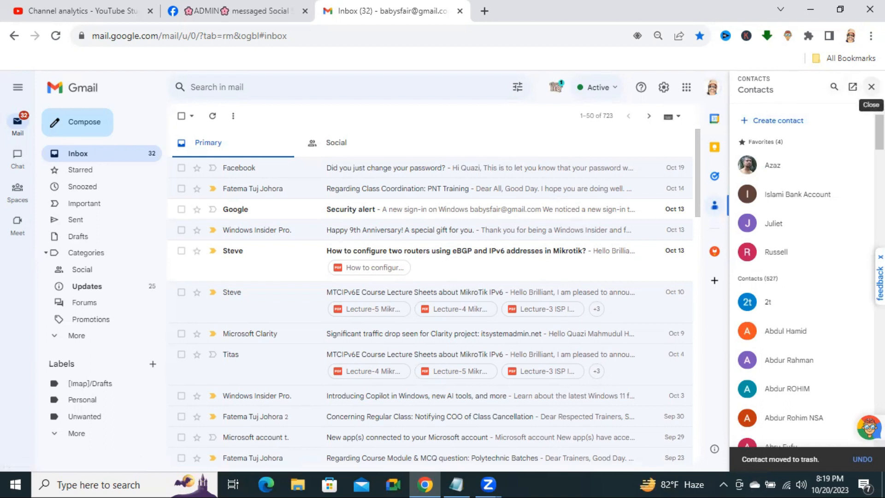
- Close the Contacts side panel to return to the full-width inbox
click(871, 87)
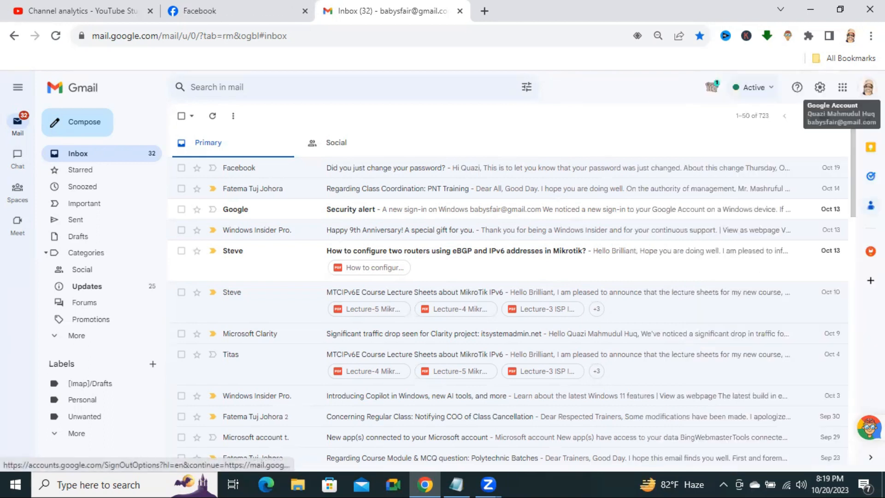